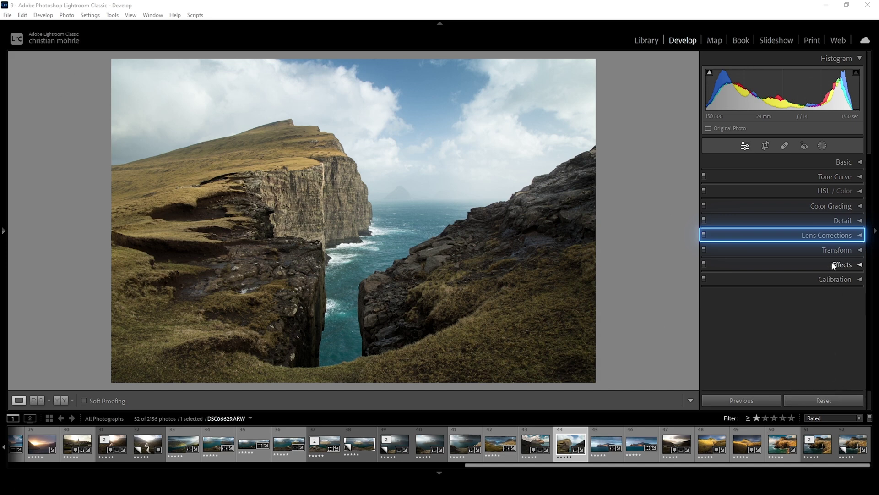
{"action": "left_click", "coordinate": [857, 236]}
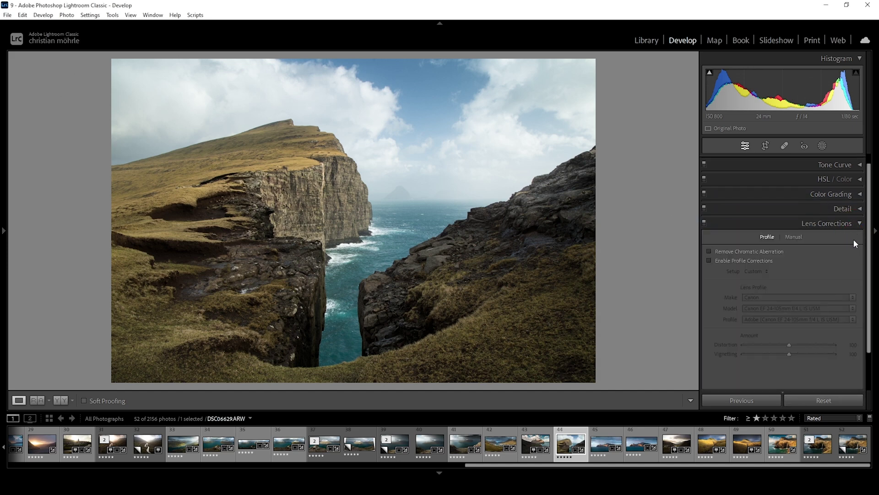
{"action": "scroll", "coordinate": [845, 388], "scroll_direction": "down", "scroll_amount": 1}
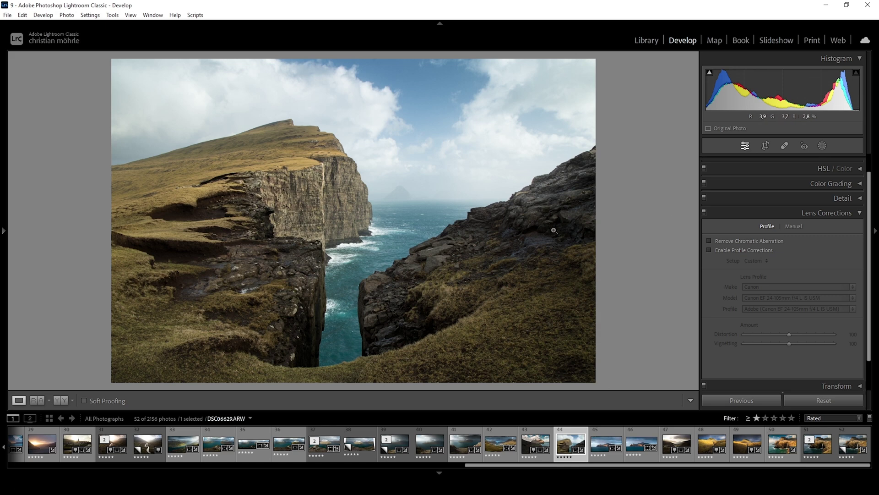
- Zoom into the fringed rock edge, enable Remove Chromatic Aberration, then return to Fit view
{"action": "left_click", "coordinate": [544, 174]}
{"action": "key", "text": "ctrl+equal"}
{"action": "left_click_drag", "start_coordinate": [467, 163], "coordinate": [492, 216]}
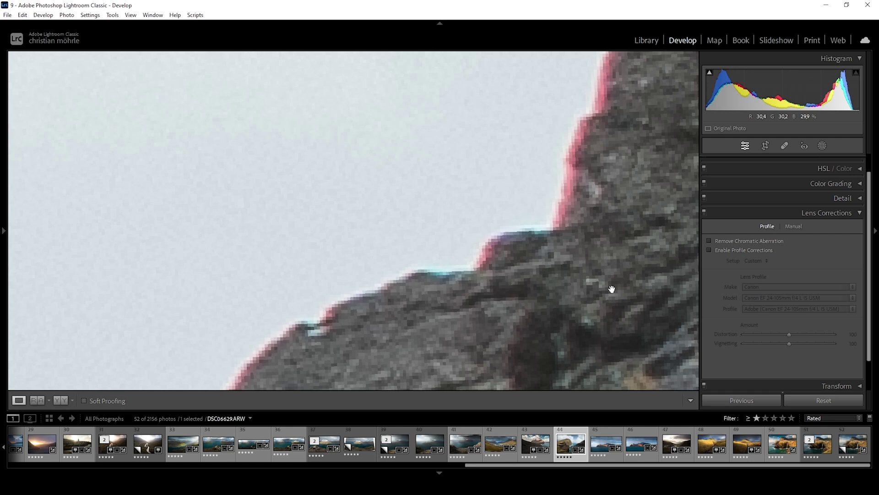
{"action": "left_click", "coordinate": [738, 243]}
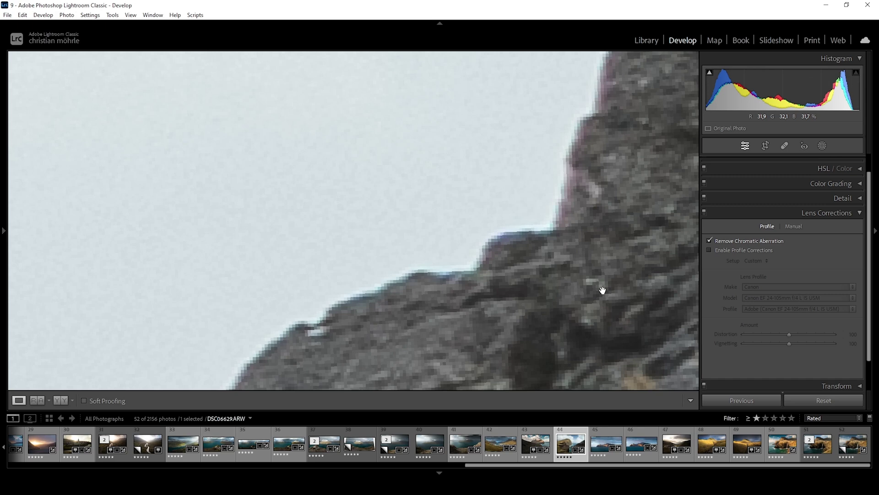
{"action": "left_click", "coordinate": [602, 291]}
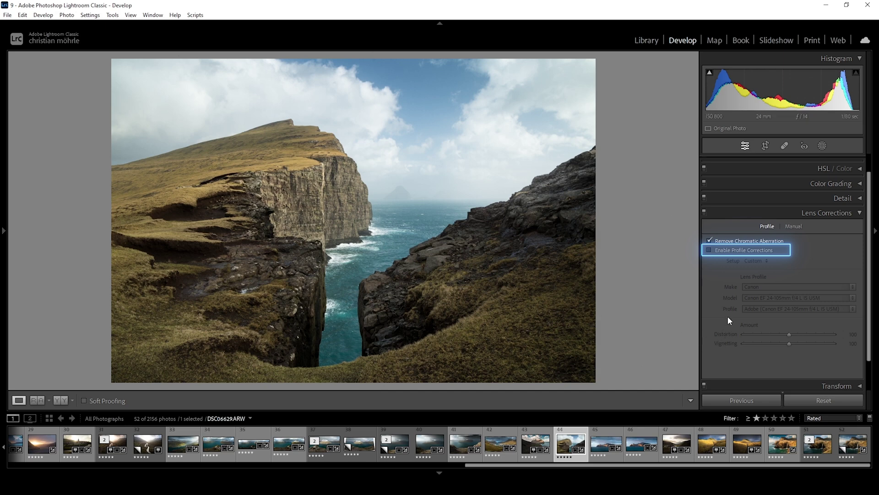
- Enable Profile Corrections and confirm the Canon EF 24-105mm f/4 L IS USM lens profile
{"action": "left_click", "coordinate": [710, 250]}
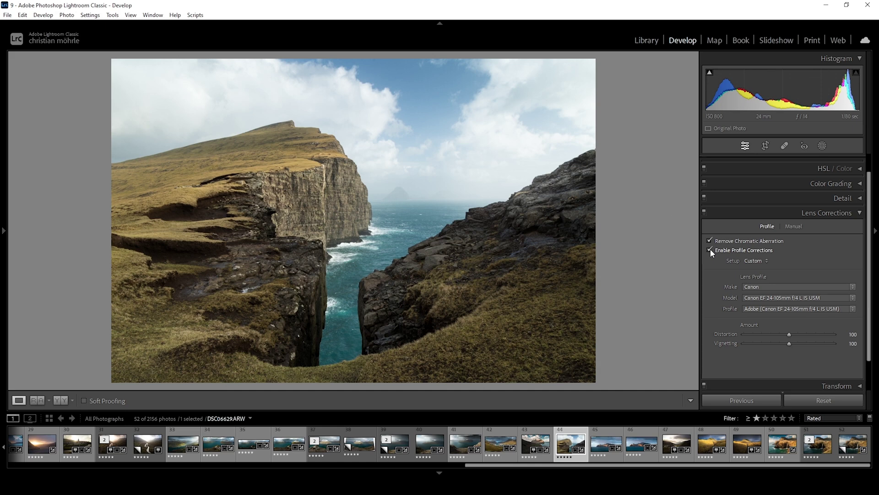
{"action": "left_click", "coordinate": [786, 287]}
{"action": "left_click", "coordinate": [788, 298]}
{"action": "left_click", "coordinate": [787, 298]}
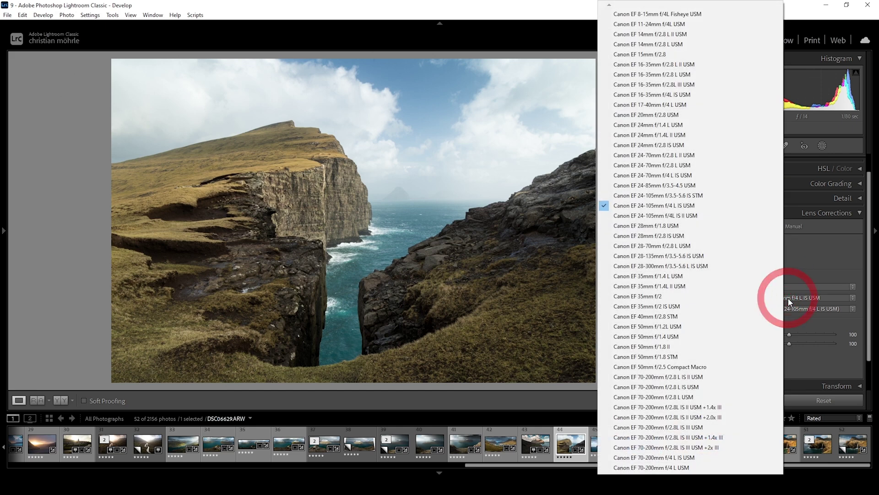
{"action": "left_click", "coordinate": [788, 297]}
{"action": "left_click", "coordinate": [803, 308]}
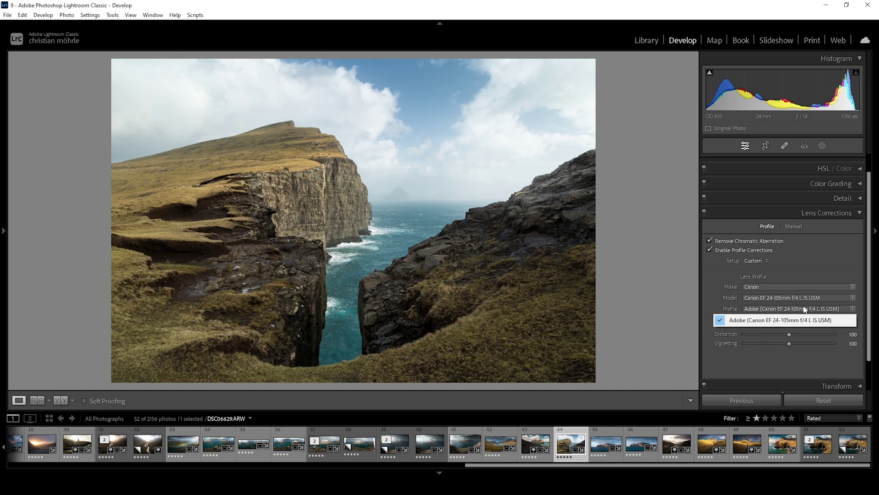
{"action": "left_click", "coordinate": [805, 310]}
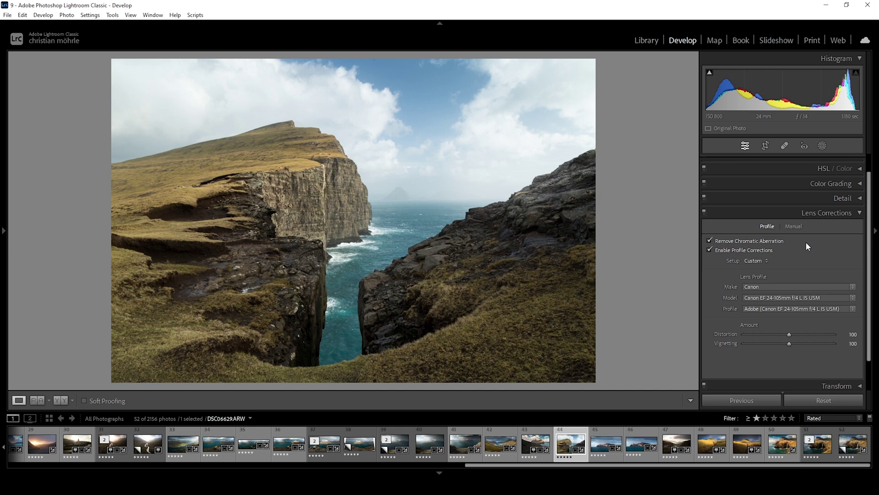
- Check the lens Make list and close it, keeping Canon
{"action": "left_click", "coordinate": [793, 286]}
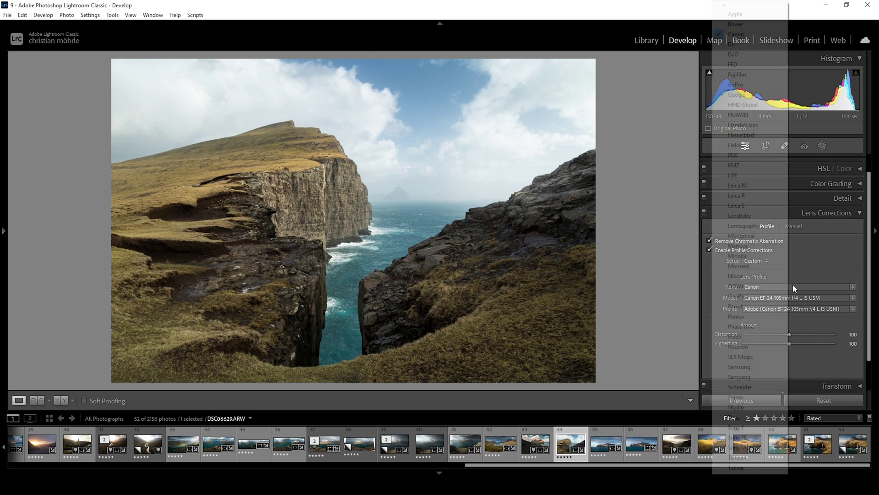
{"action": "left_click", "coordinate": [751, 38]}
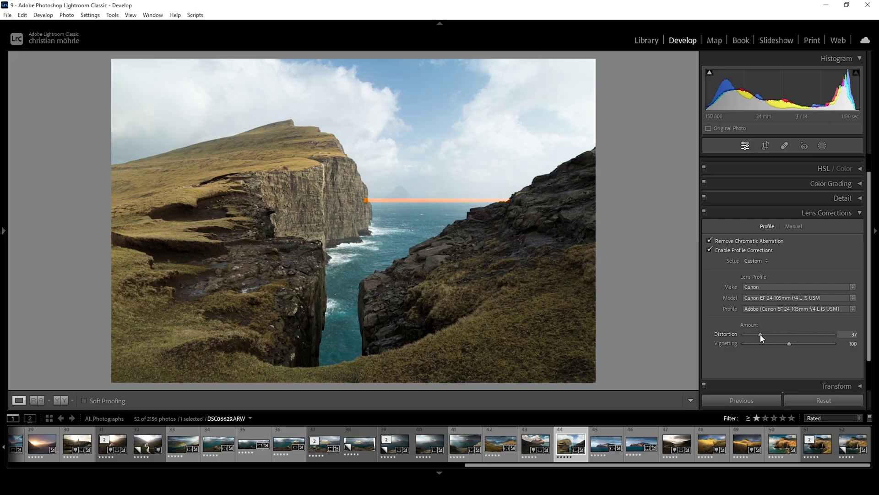
- Push the profile Distortion amount toward 200, then double-click to reset it to 100
{"action": "left_click_drag", "start_coordinate": [761, 334], "coordinate": [816, 336]}
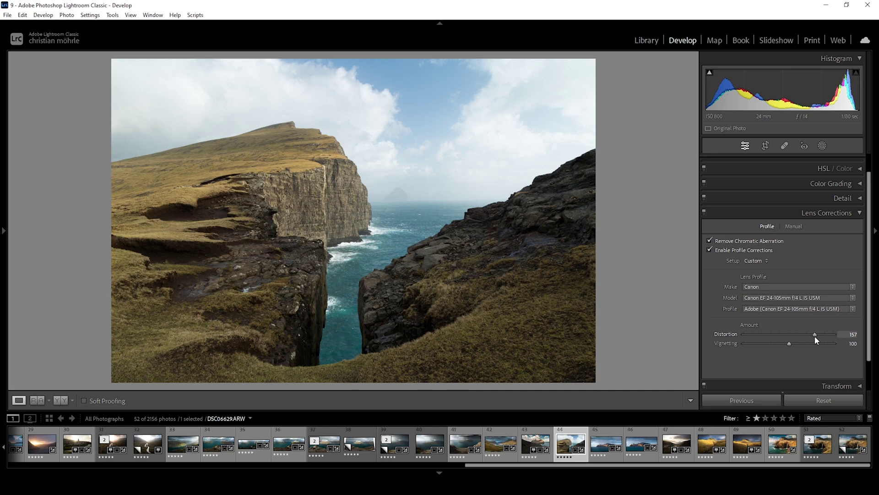
{"action": "left_click_drag", "start_coordinate": [814, 336], "coordinate": [811, 337]}
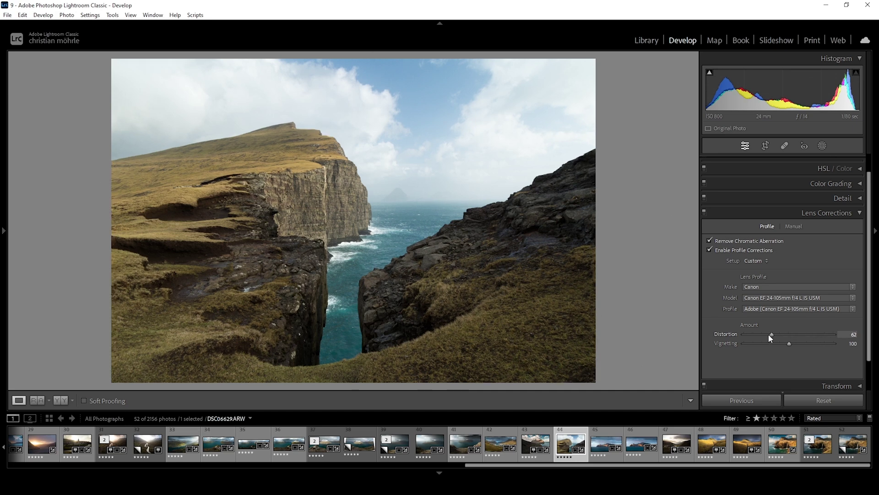
{"action": "left_click_drag", "start_coordinate": [777, 337], "coordinate": [820, 339]}
{"action": "double_click", "coordinate": [832, 339]}
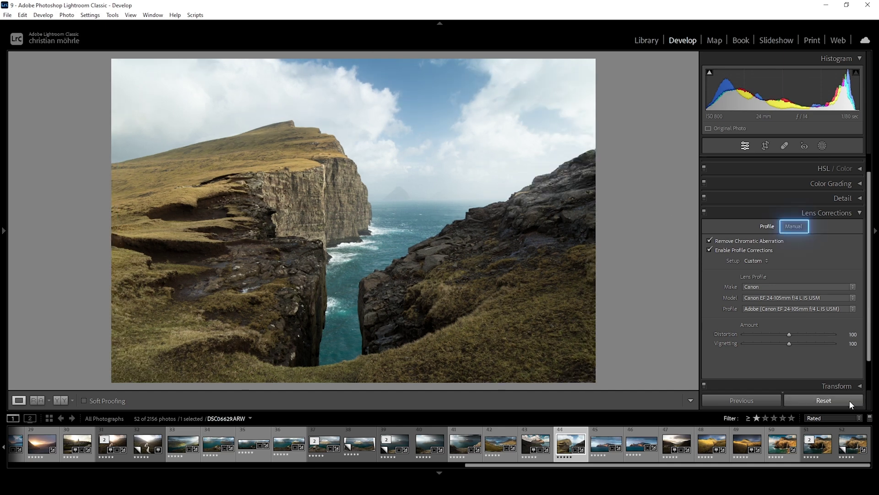
- In the Manual tab, set Distortion to +100 and turn on Constrain Crop
{"action": "left_click", "coordinate": [798, 227]}
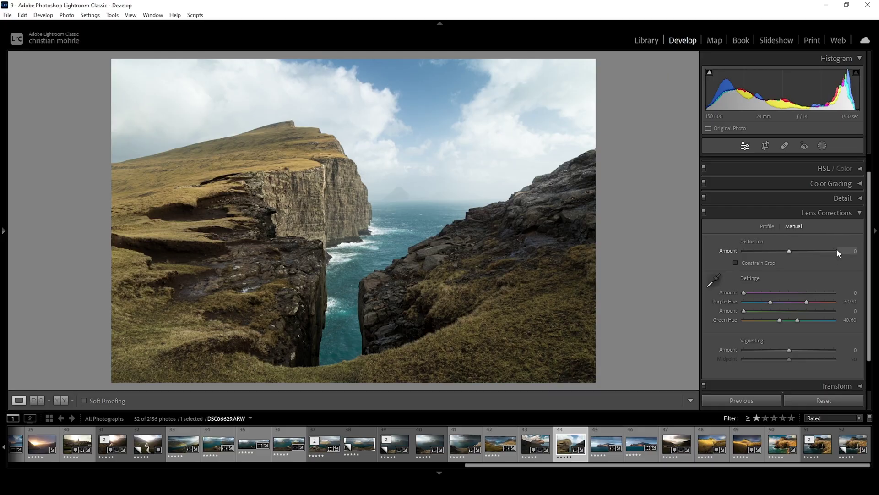
{"action": "left_click_drag", "start_coordinate": [790, 253], "coordinate": [833, 251]}
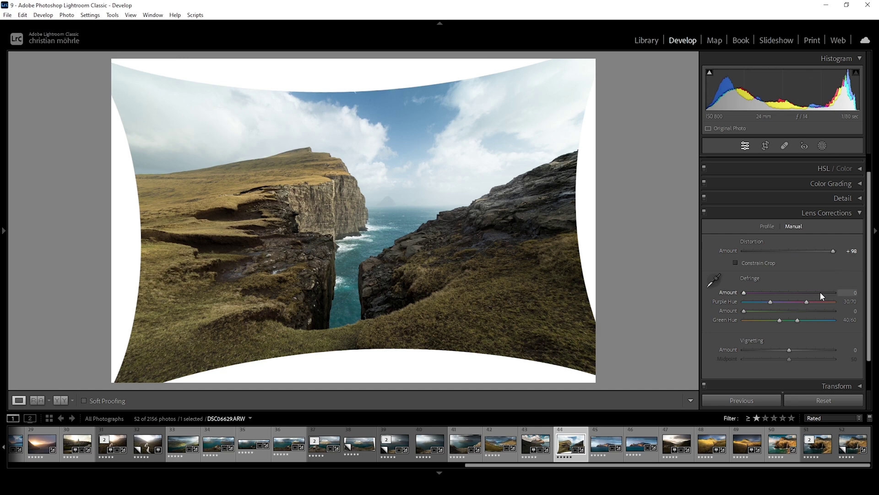
{"action": "left_click", "coordinate": [753, 264]}
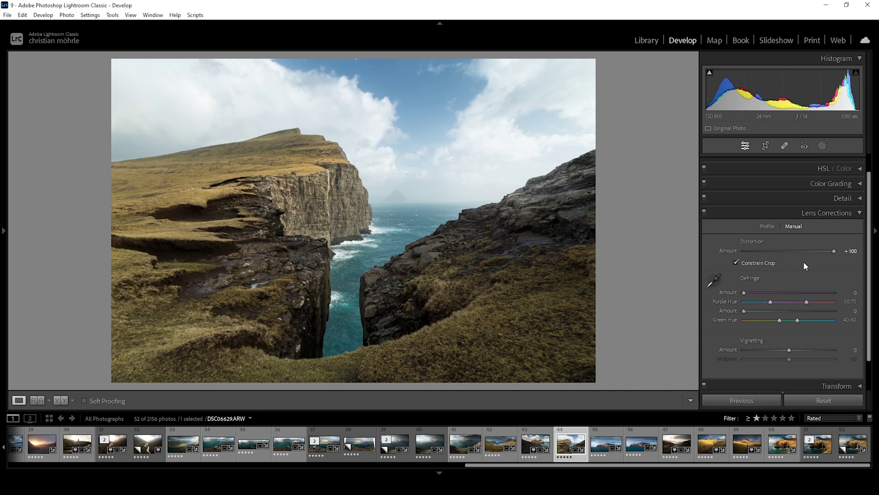
- Undo the distortion and crop change, then untick Remove Chromatic Aberration in the Profile tab
{"action": "key", "text": "ctrl+z"}
{"action": "key", "text": "ctrl+z"}
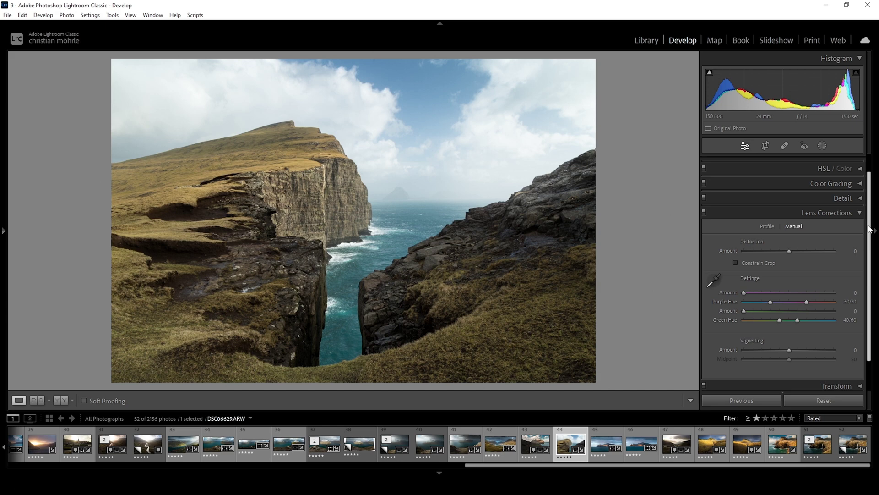
{"action": "left_click", "coordinate": [767, 226]}
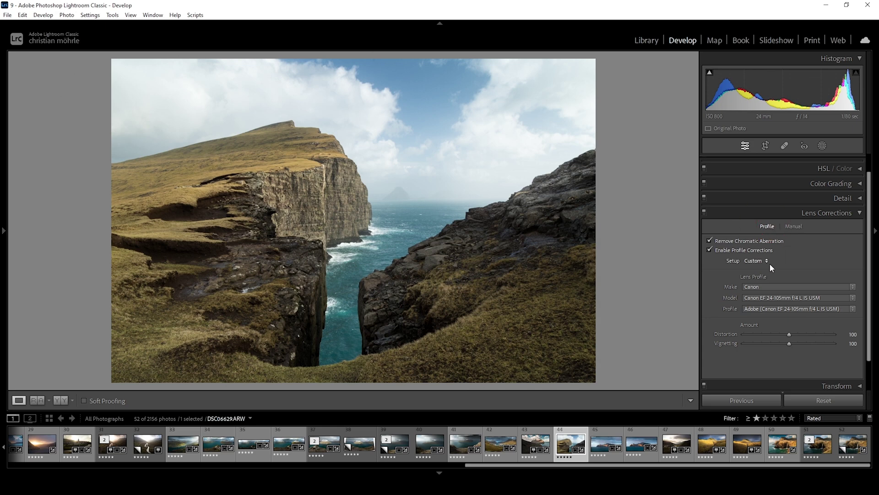
{"action": "left_click", "coordinate": [734, 243]}
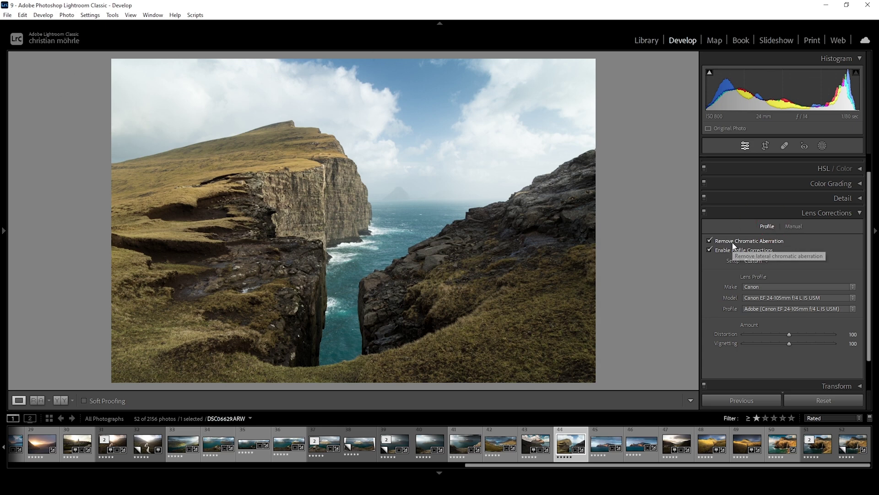
{"action": "left_click", "coordinate": [796, 226]}
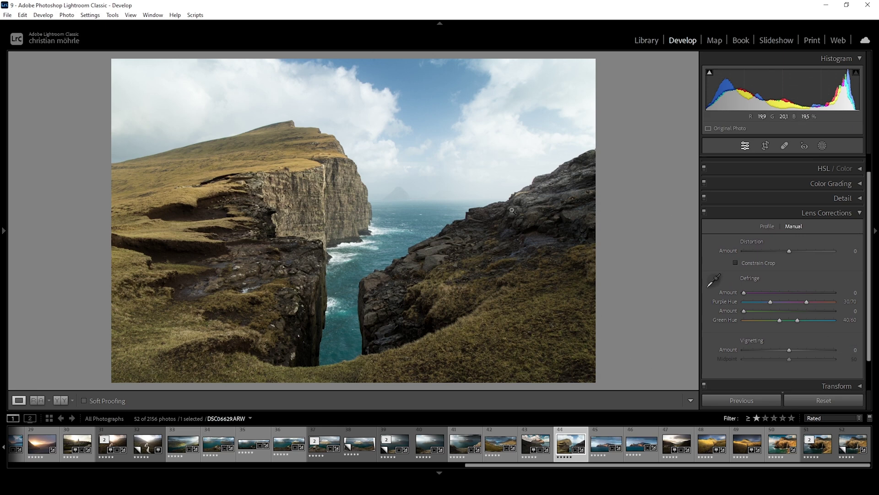
- Zoom into the rock edge and widen the Defringe Purple Hue range to 0/100
{"action": "left_click", "coordinate": [534, 184]}
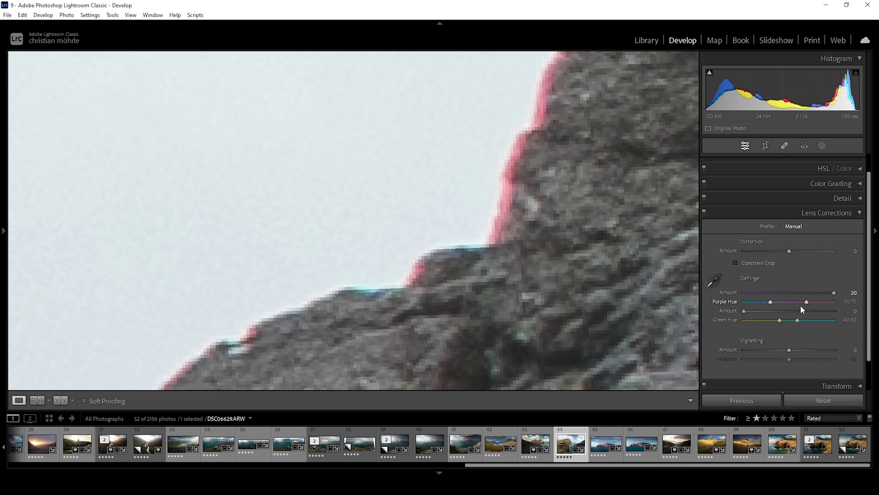
{"action": "left_click_drag", "start_coordinate": [808, 306], "coordinate": [826, 307]}
{"action": "left_click_drag", "start_coordinate": [770, 302], "coordinate": [722, 296]}
- Reset the Defringe Purple Amount and Purple Hue range to their defaults
{"action": "double_click", "coordinate": [833, 292]}
{"action": "left_click_drag", "start_coordinate": [834, 301], "coordinate": [807, 301]}
{"action": "left_click_drag", "start_coordinate": [745, 302], "coordinate": [770, 303]}
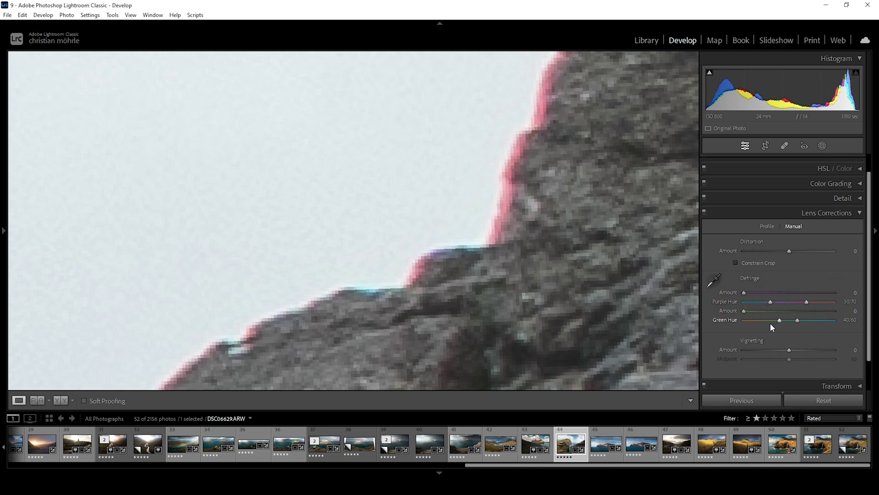
- Sample the purple fringe on the rock edge with the Fringe Color Selector, giving Purple Amount 13
{"action": "left_click", "coordinate": [715, 281]}
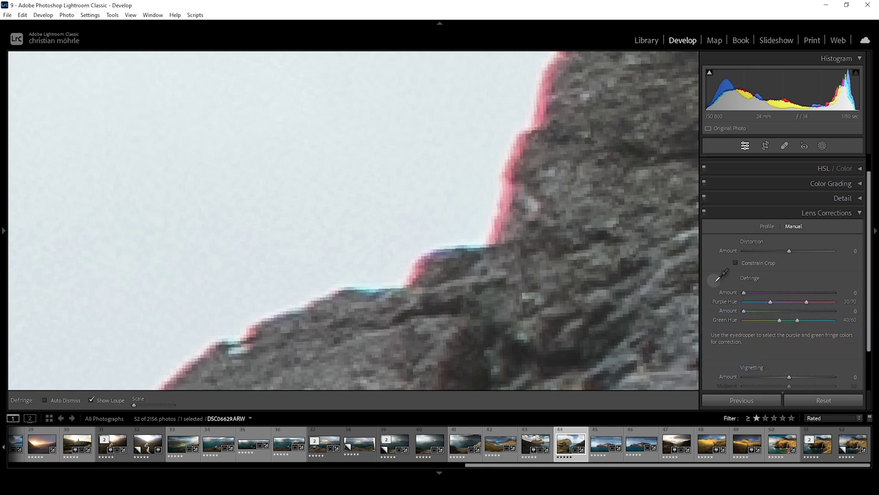
{"action": "left_click", "coordinate": [722, 275]}
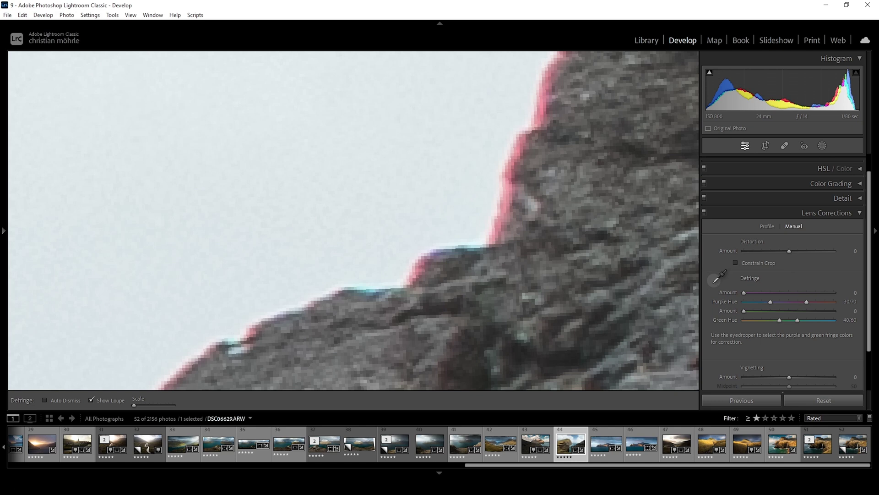
{"action": "left_click", "coordinate": [506, 200]}
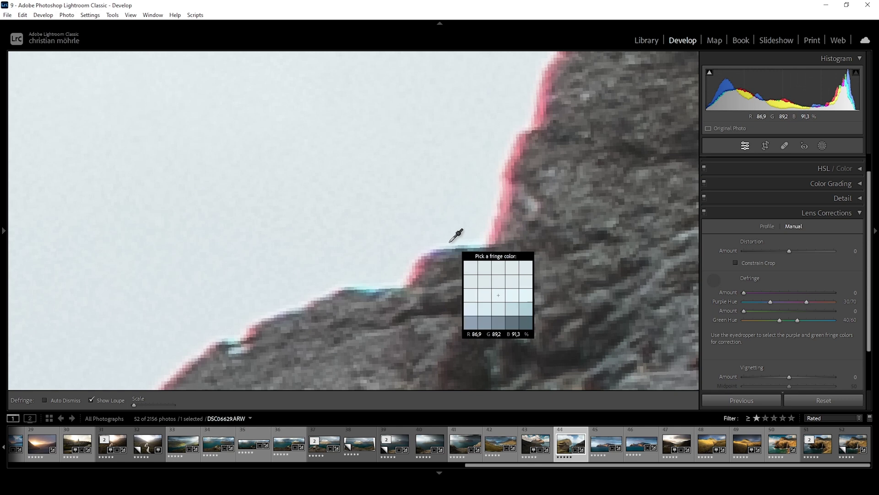
{"action": "left_click", "coordinate": [439, 252]}
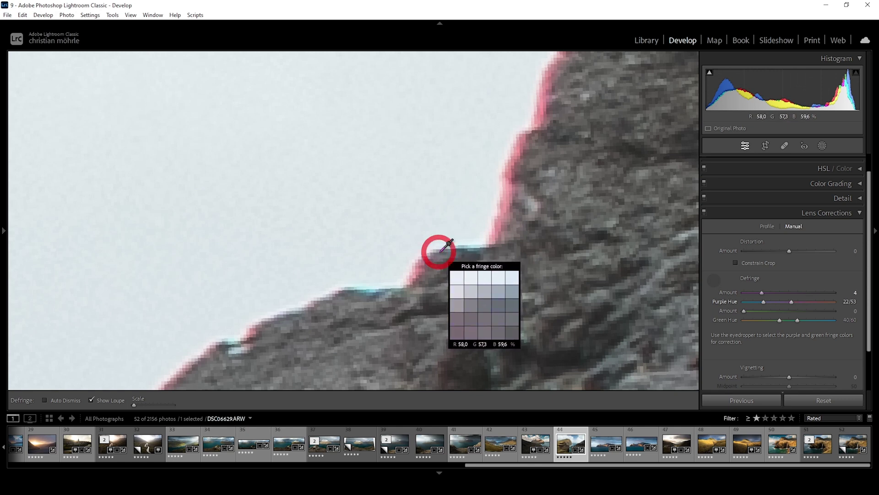
{"action": "left_click", "coordinate": [597, 257]}
{"action": "left_click", "coordinate": [571, 246]}
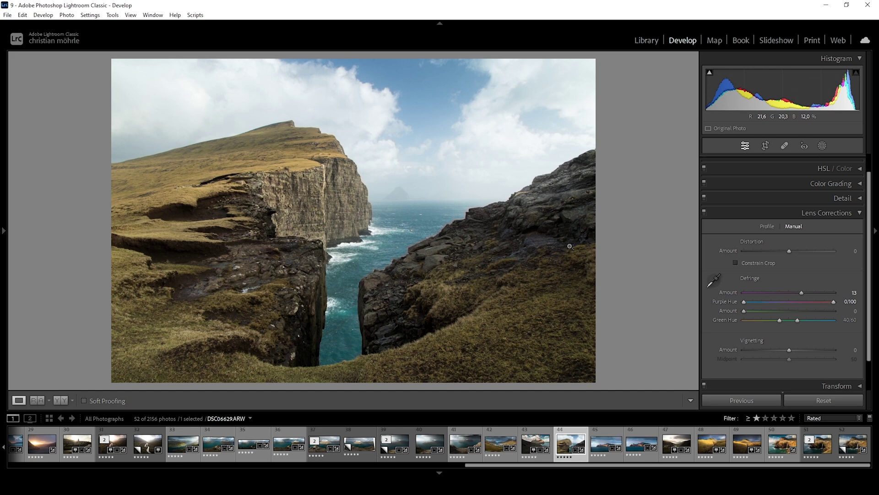
- Set manual Vignetting Amount to -77 and Midpoint to about 20
{"action": "left_click_drag", "start_coordinate": [789, 350], "coordinate": [757, 349]}
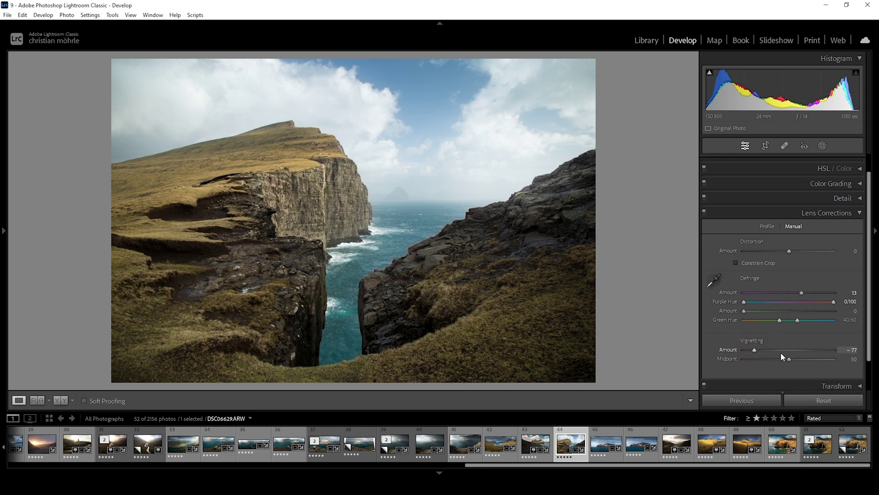
{"action": "left_click_drag", "start_coordinate": [787, 359], "coordinate": [760, 353]}
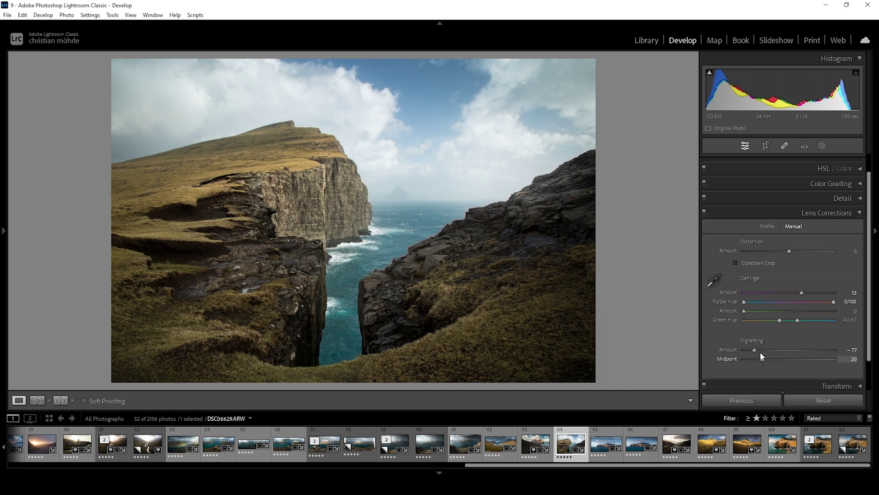